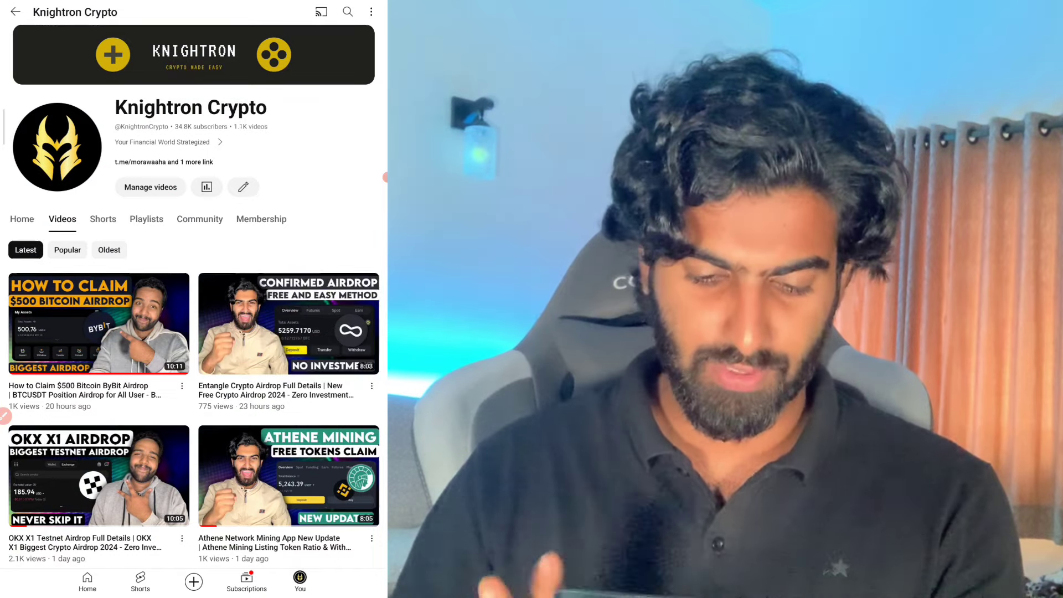
- Leave the YouTube crypto channel and pull up SuperSight's X profile
key(super)
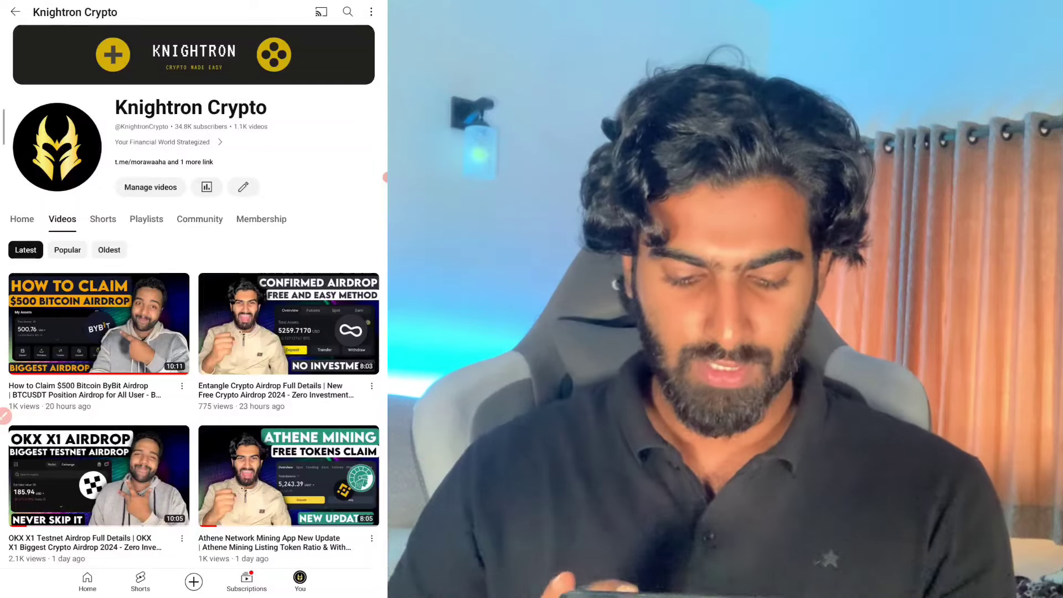
key(super)
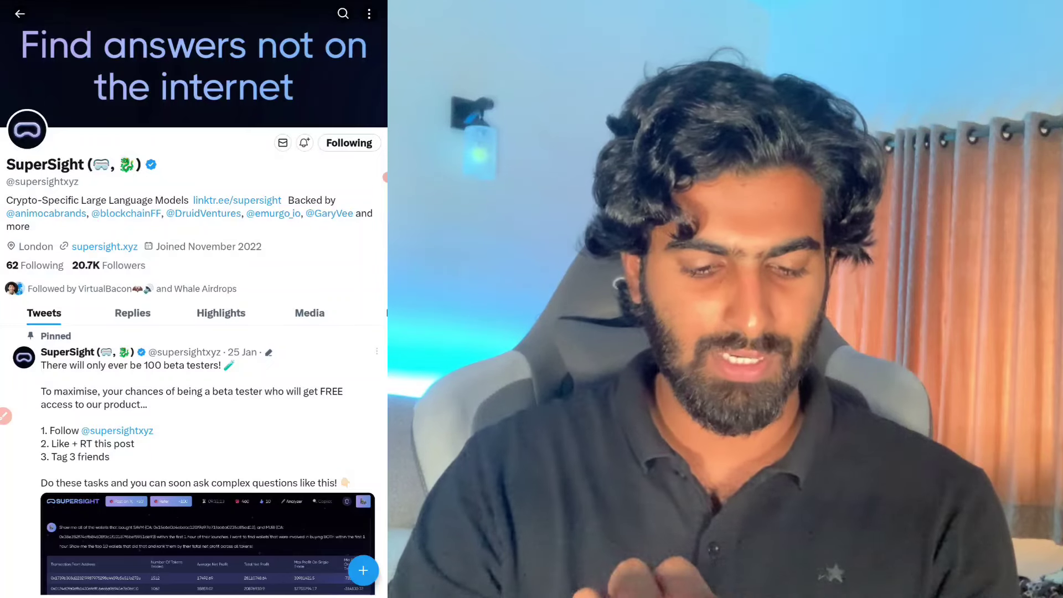
- Browse the Animoca Brands, DruidVentures and GaryVee profiles linked in SuperSight's bio
click(47, 213)
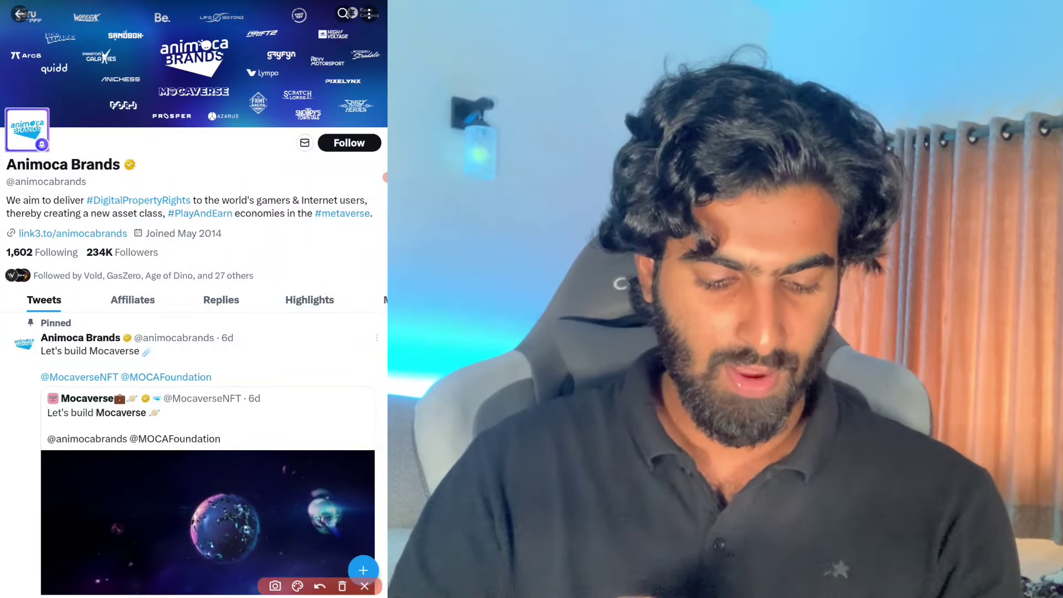
mouse_move(124, 388)
mouse_down()
mouse_move(37, 408)
mouse_move(66, 429)
mouse_up()
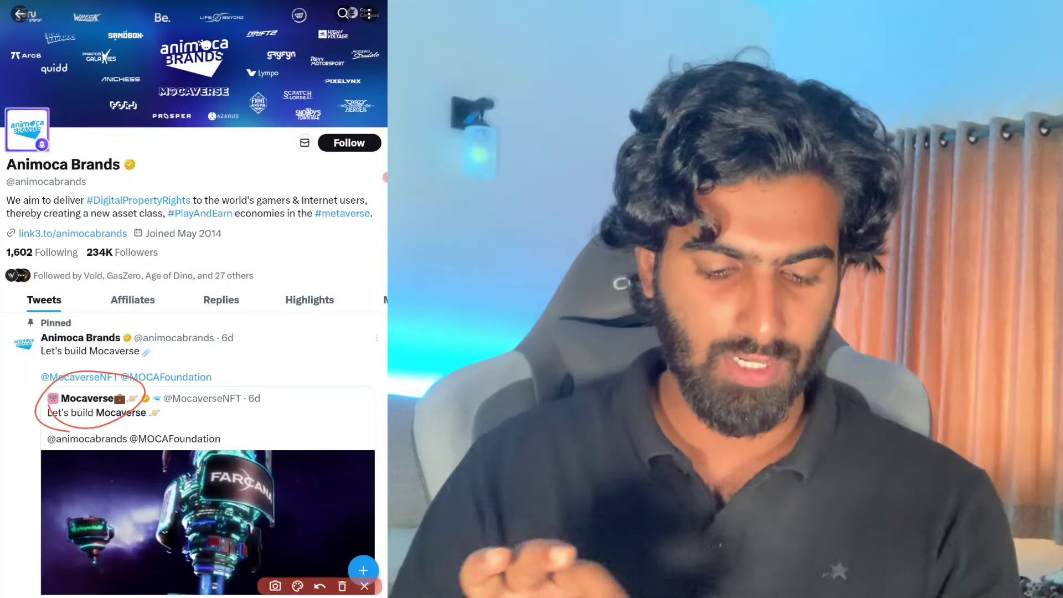
mouse_move(151, 331)
mouse_down()
mouse_move(17, 345)
mouse_move(52, 369)
mouse_up()
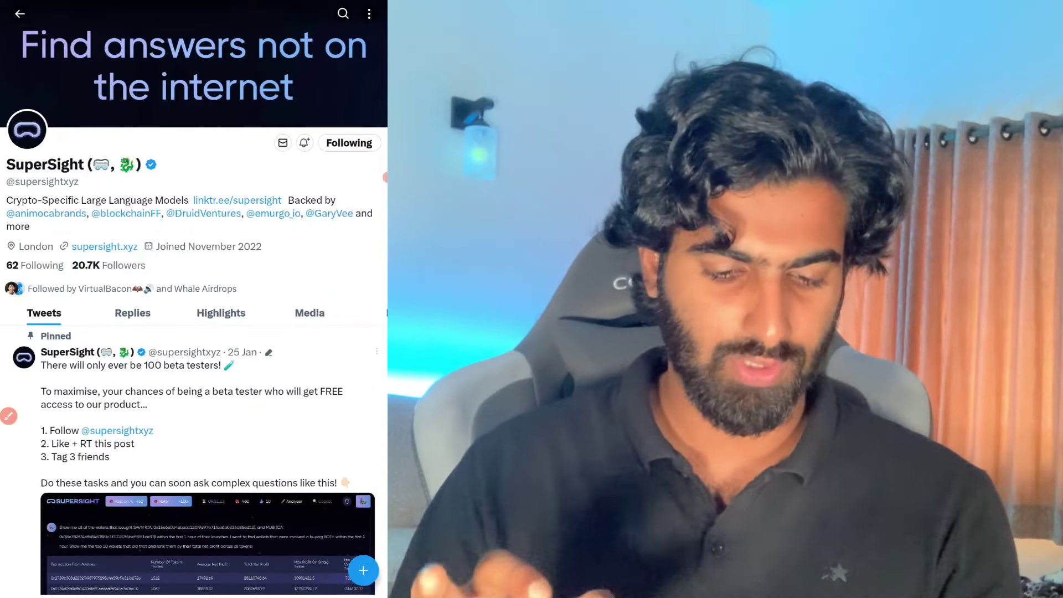
click(204, 214)
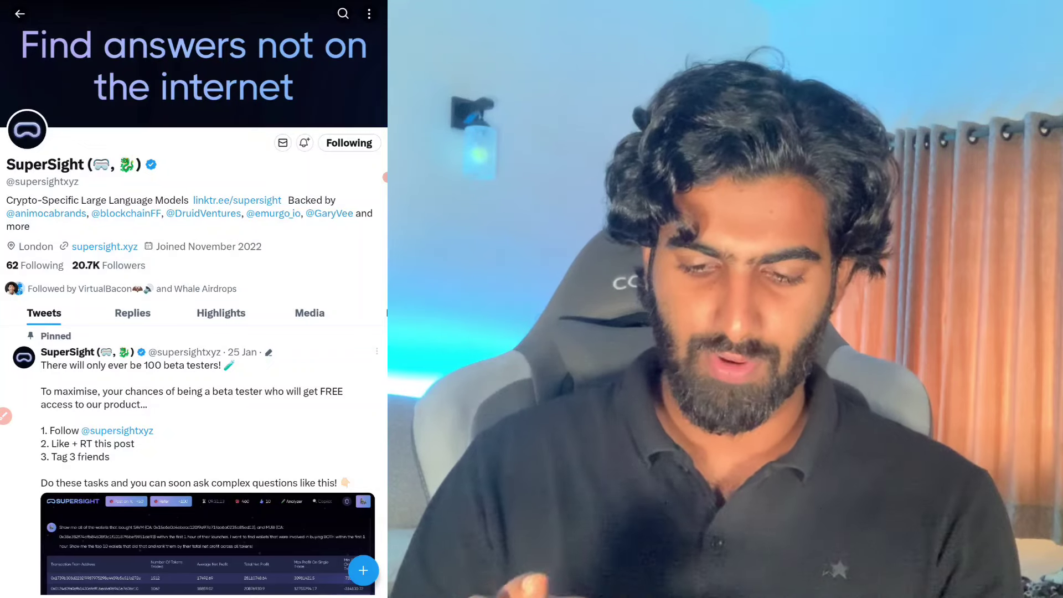
click(330, 213)
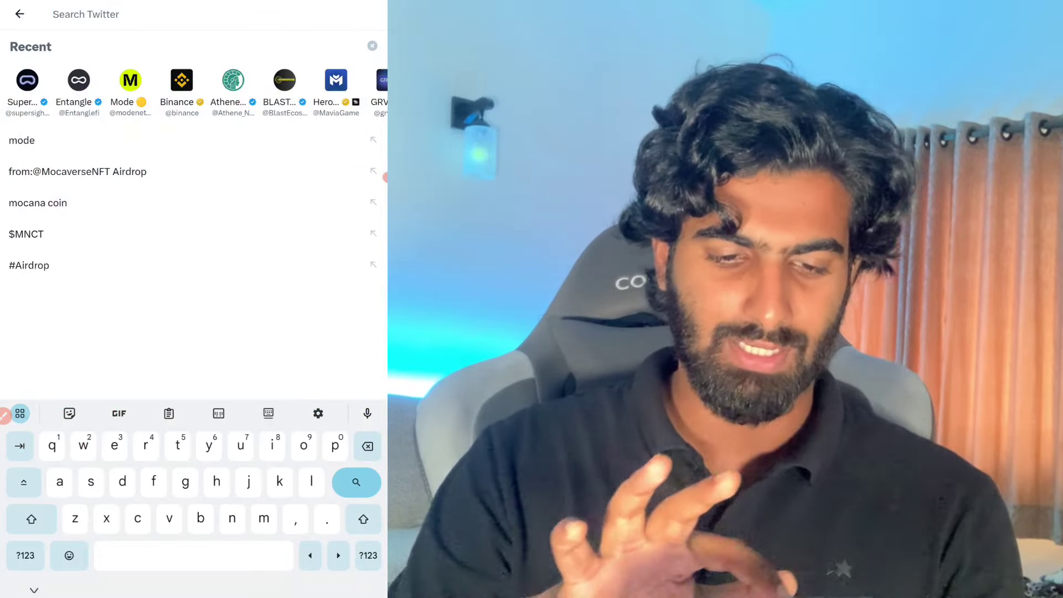
text(do)
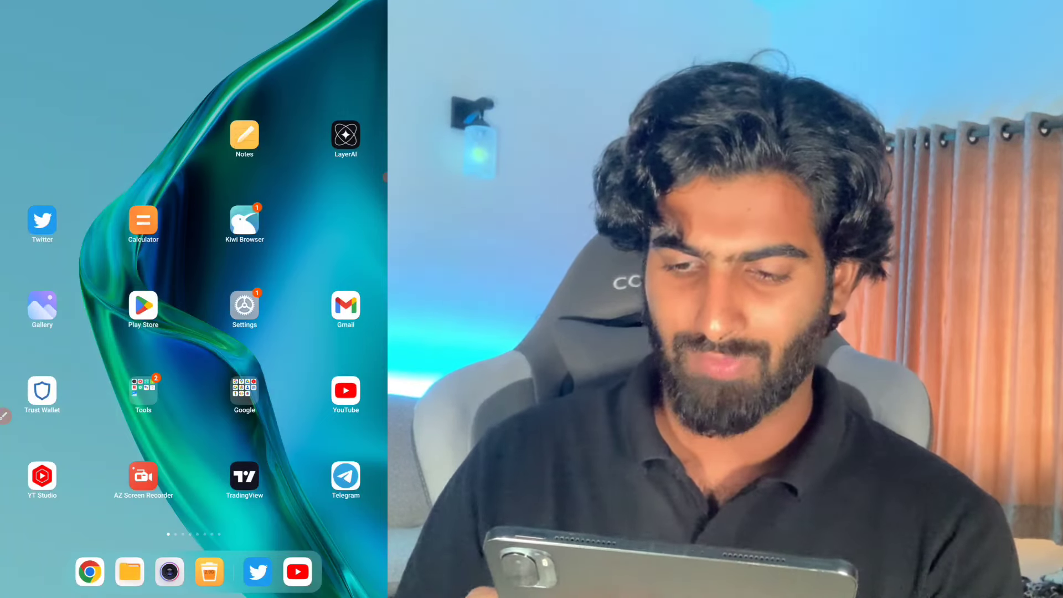
scroll(193, 300, right, 5)
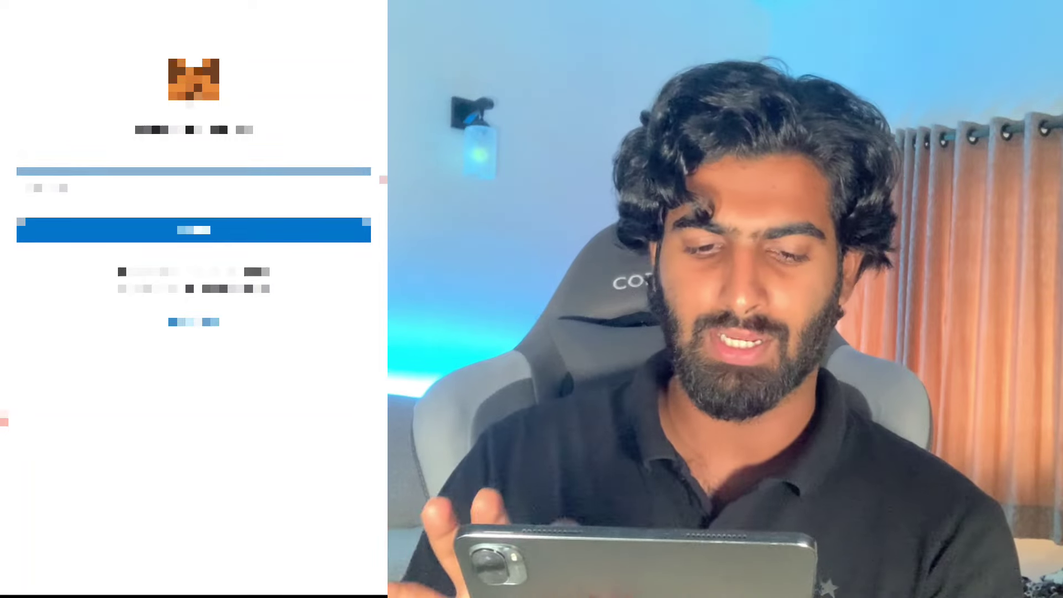
text(a)
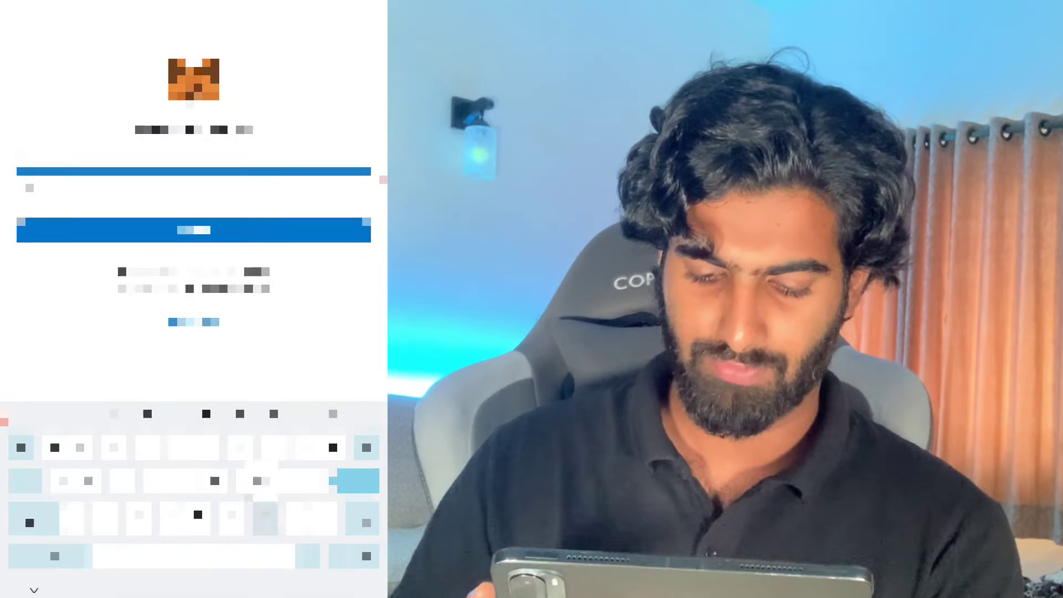
text(ei)
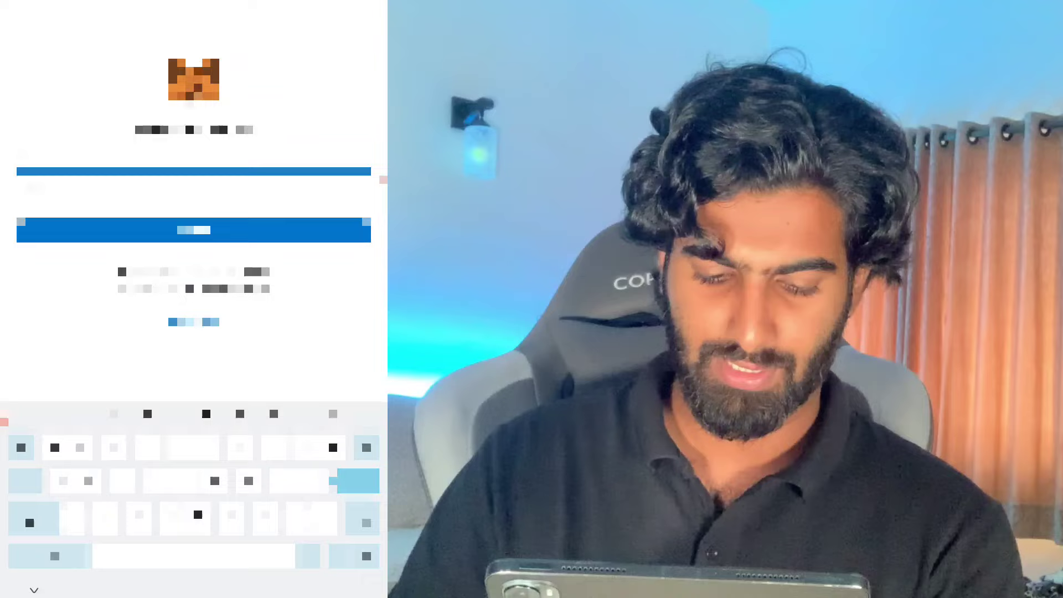
text(a)
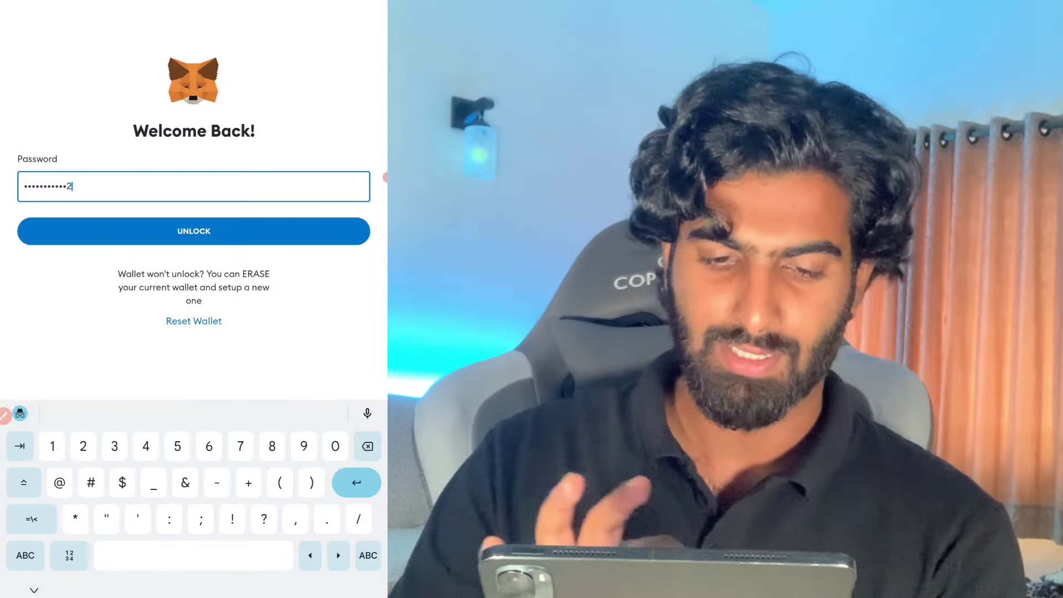
- Unlock MetaMask and load galxe.com from DOP's Week 2 tweet in the wallet browser
click(35, 590)
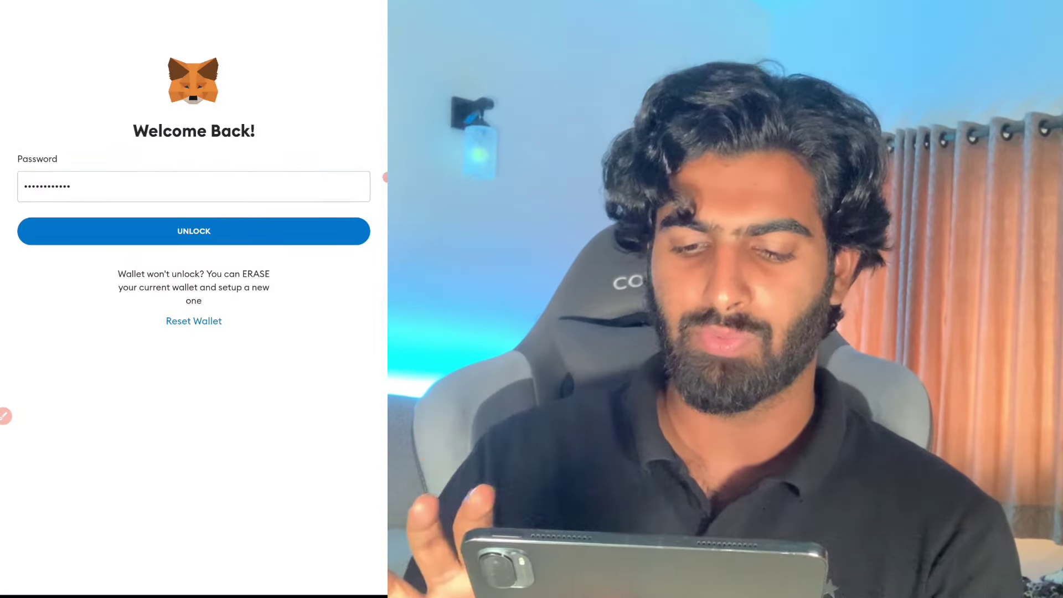
click(193, 231)
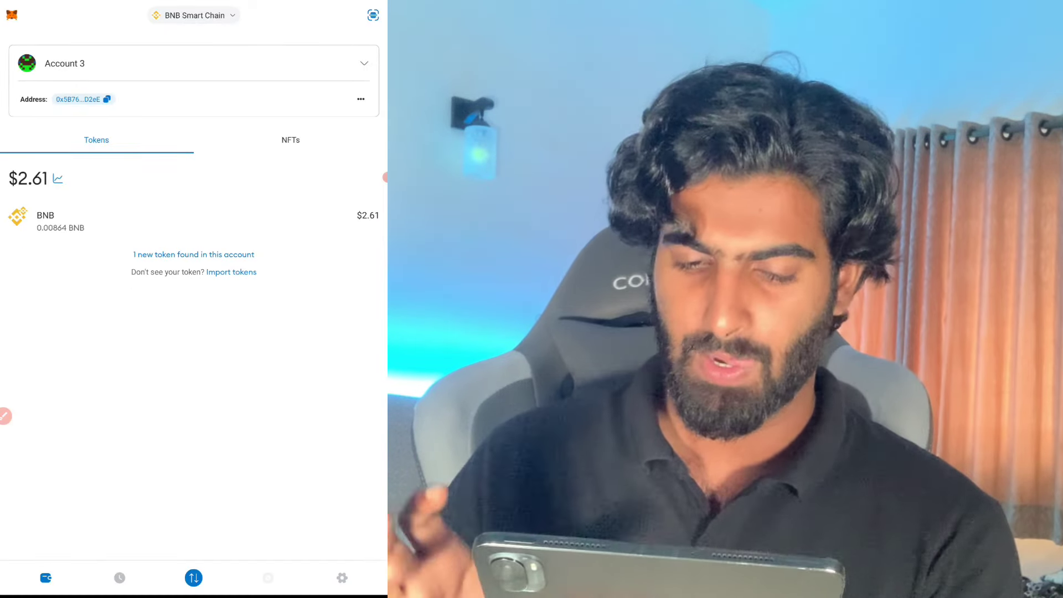
click(268, 577)
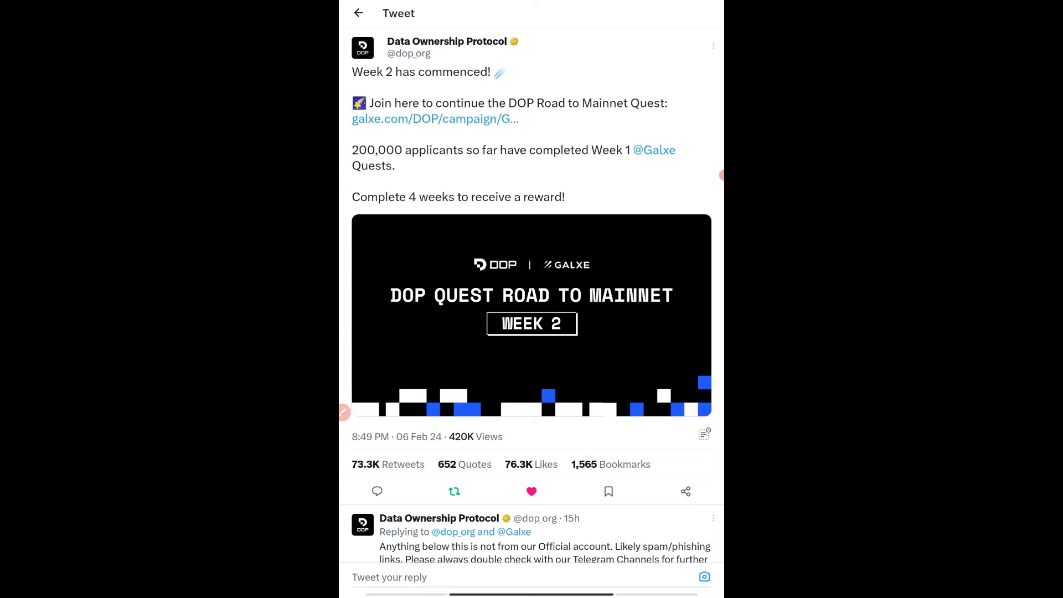
key(Home)
click(380, 384)
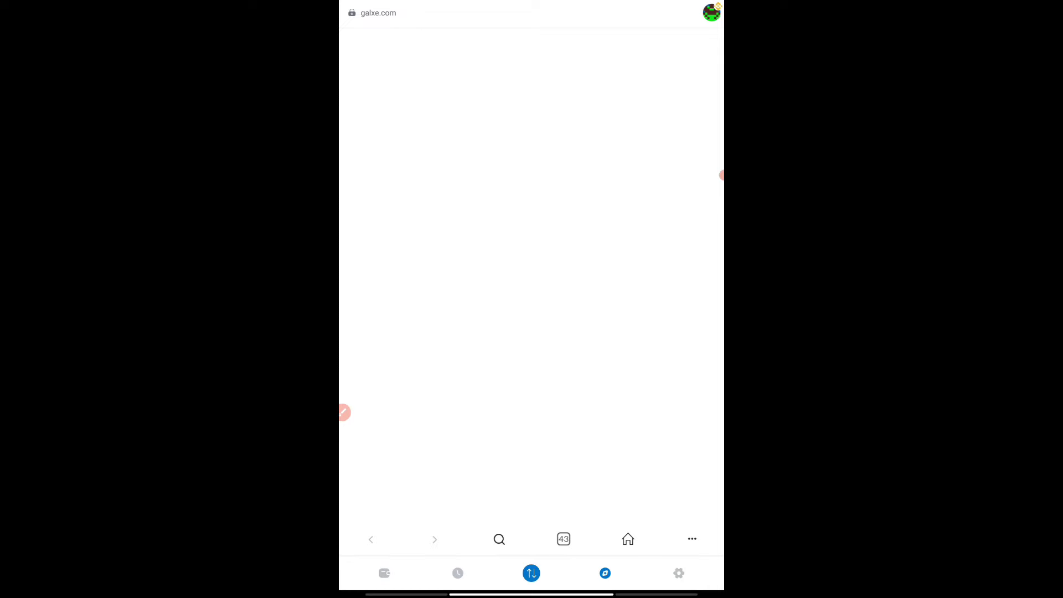
- On the galxe.com tab, claim Week 1's 100 points, then go to the Week 2 campaign
click(563, 539)
click(532, 453)
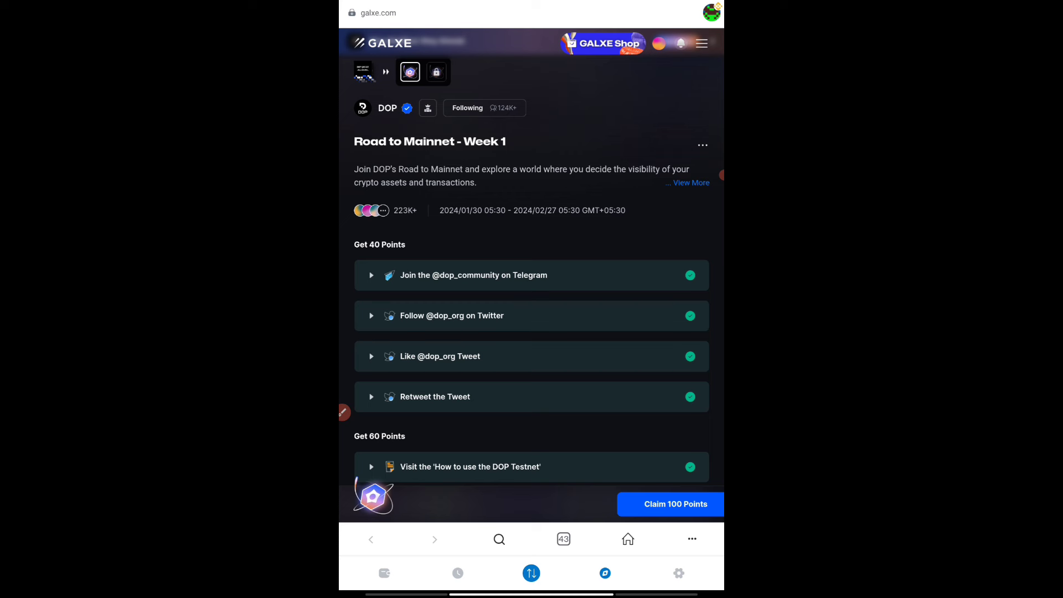
scroll(533, 290, down, 3)
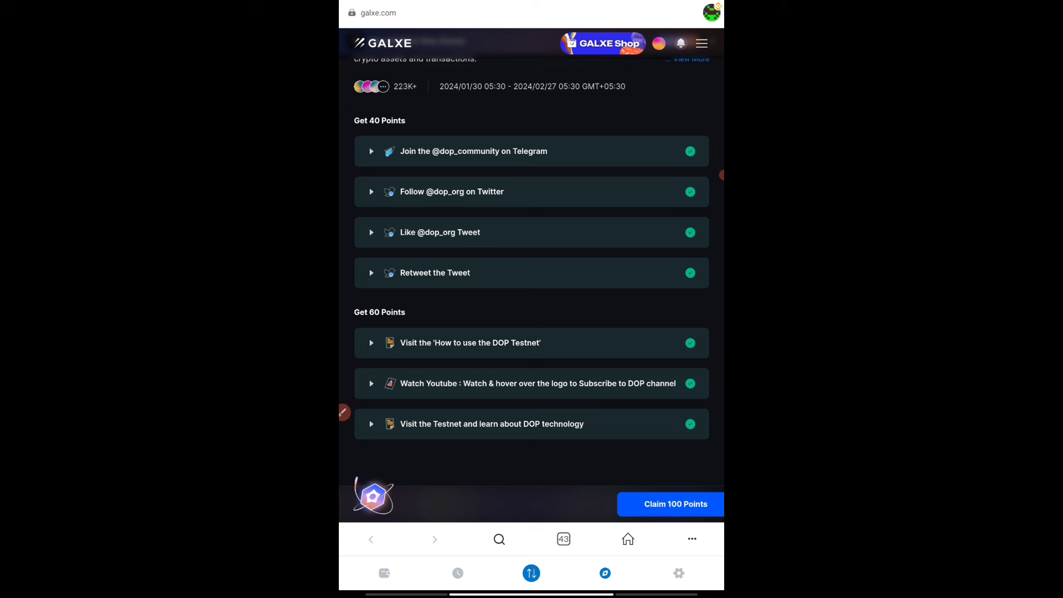
click(675, 504)
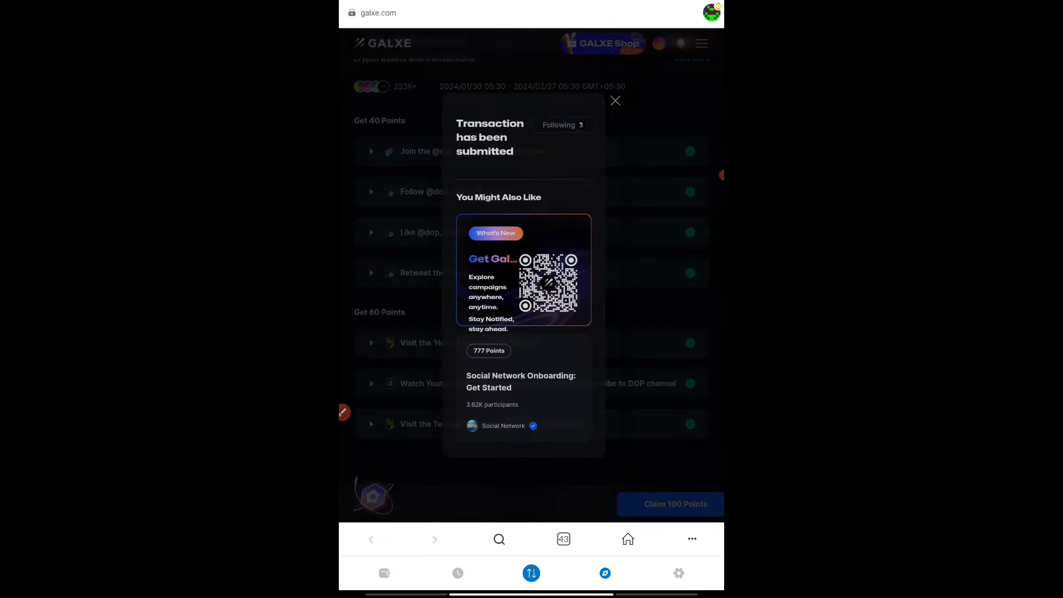
click(623, 83)
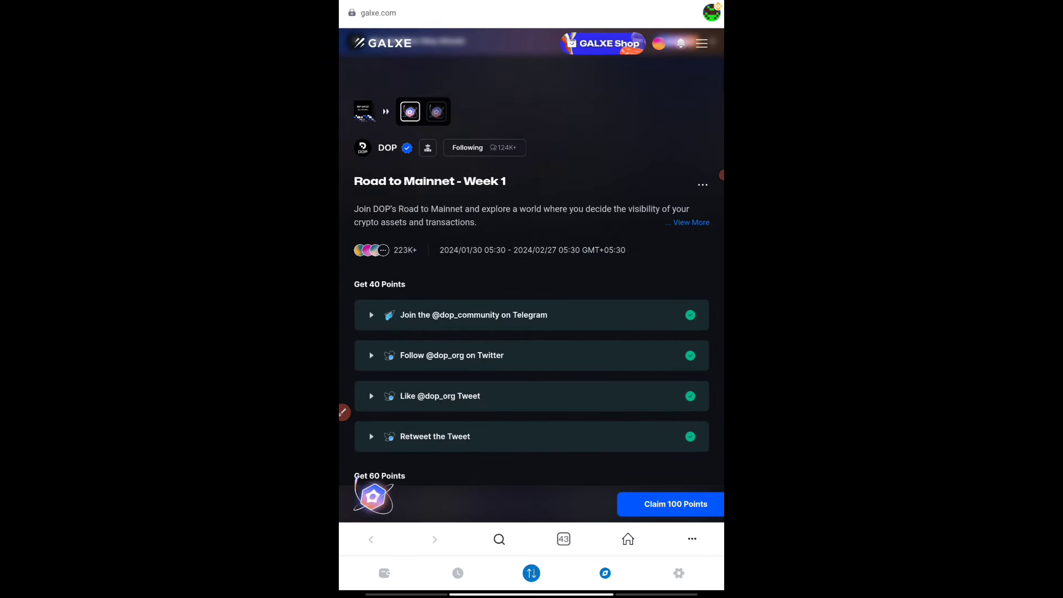
click(437, 112)
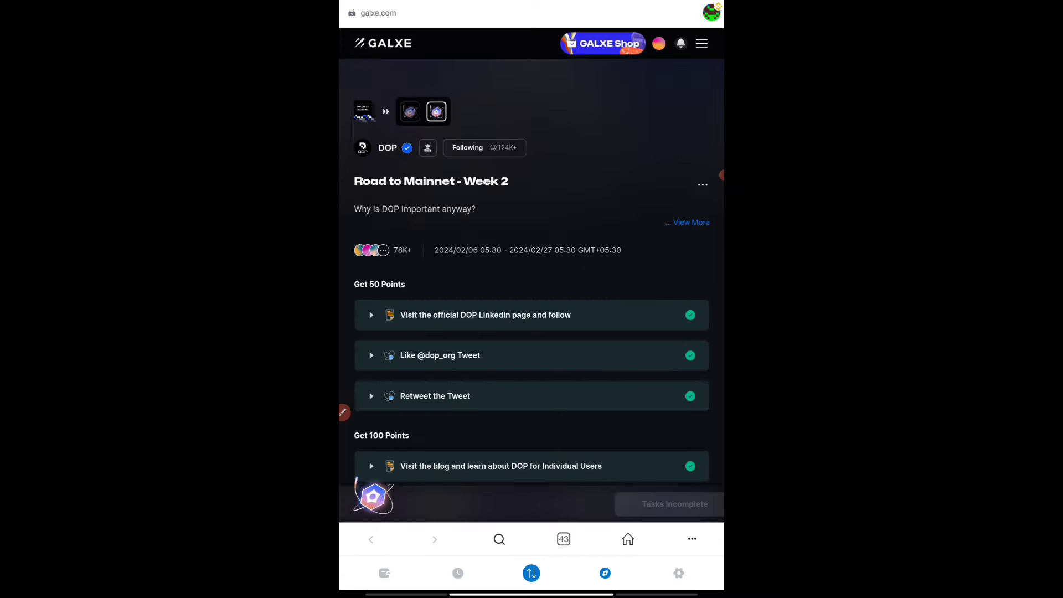
scroll(531, 259, down, 3)
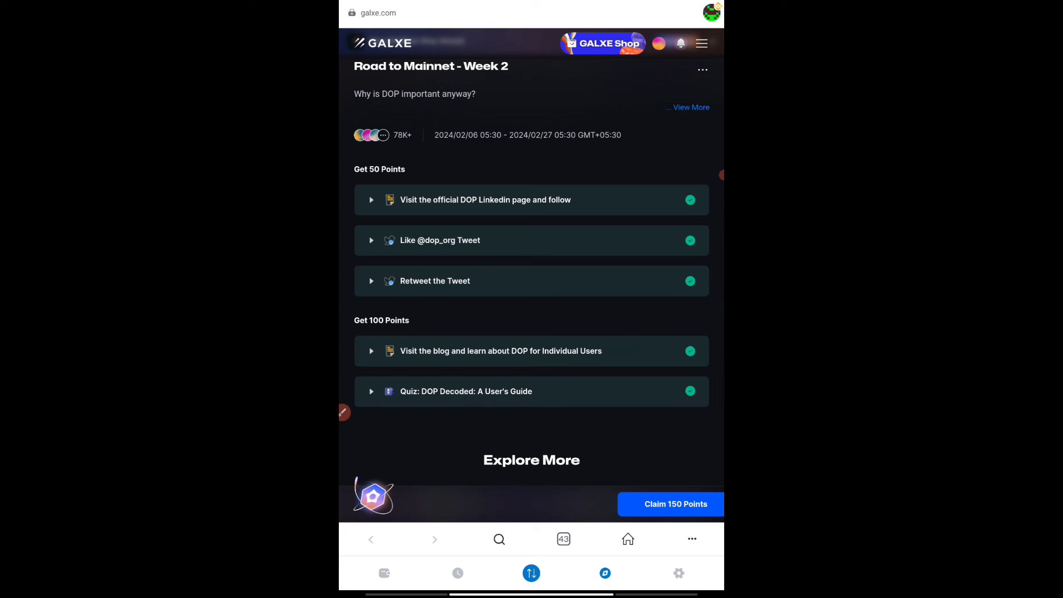
- Claim the 150 Week 2 points, dismiss the submitted notice, and scroll down
click(675, 504)
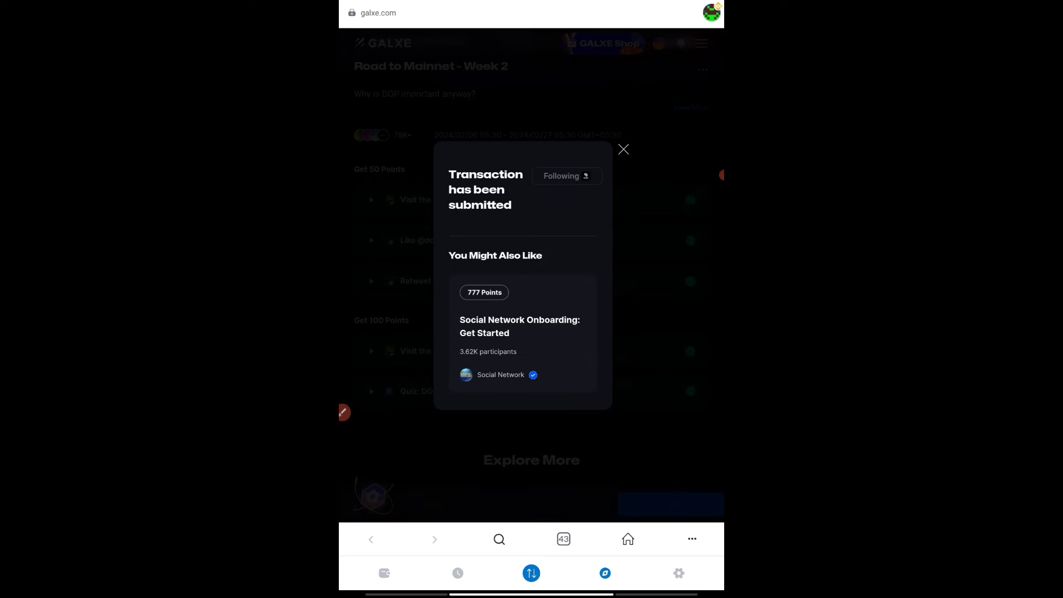
click(623, 149)
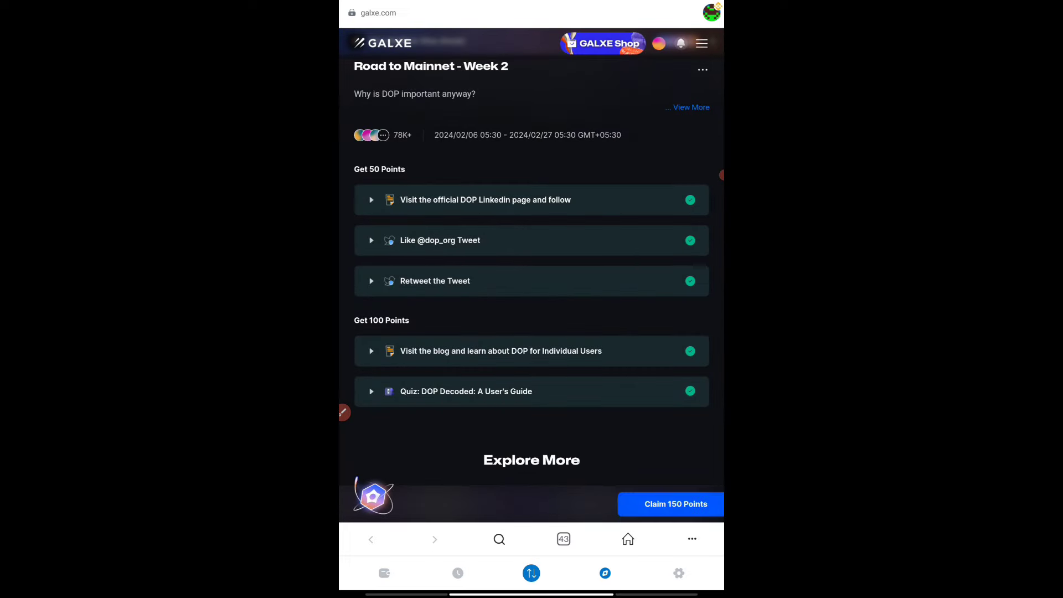
drag(531, 594, 532, 373)
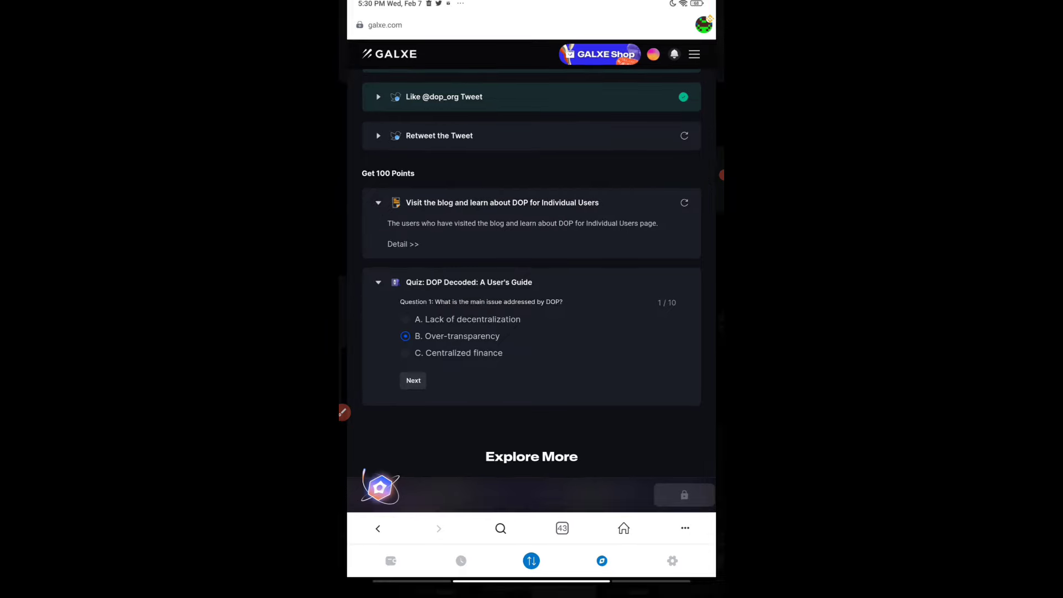
- Answer DOP Decoded questions 1–5, including targeted crypto ads and choosing data to encrypt
click(407, 384)
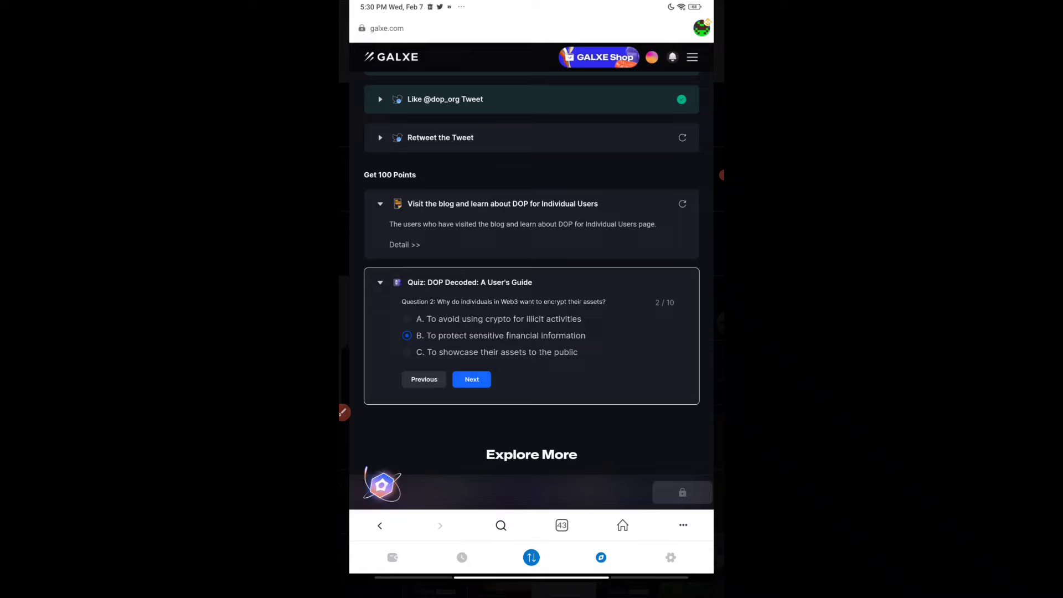
click(468, 385)
click(397, 356)
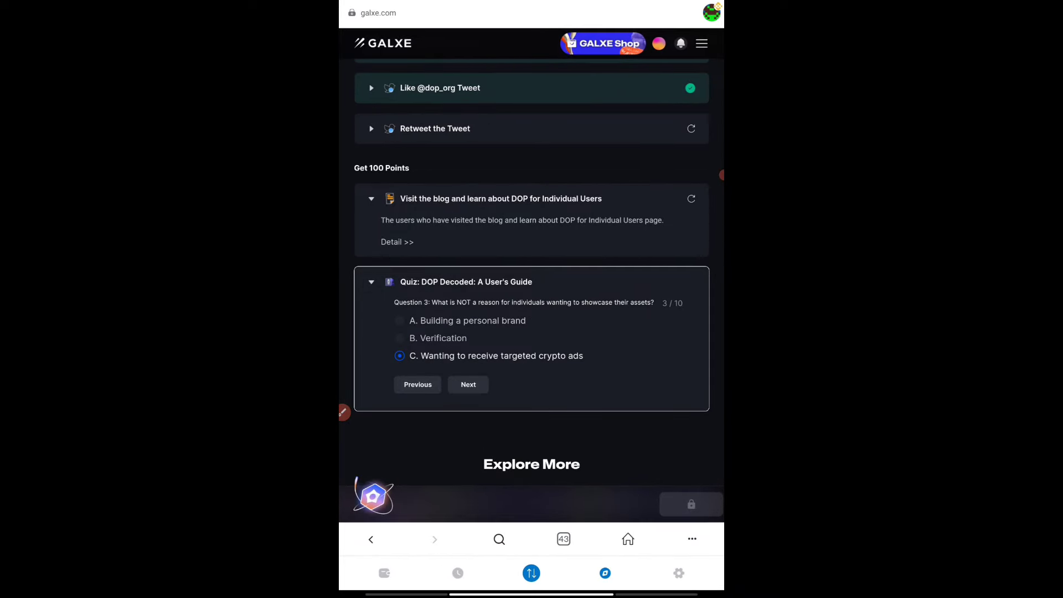
click(468, 384)
click(400, 321)
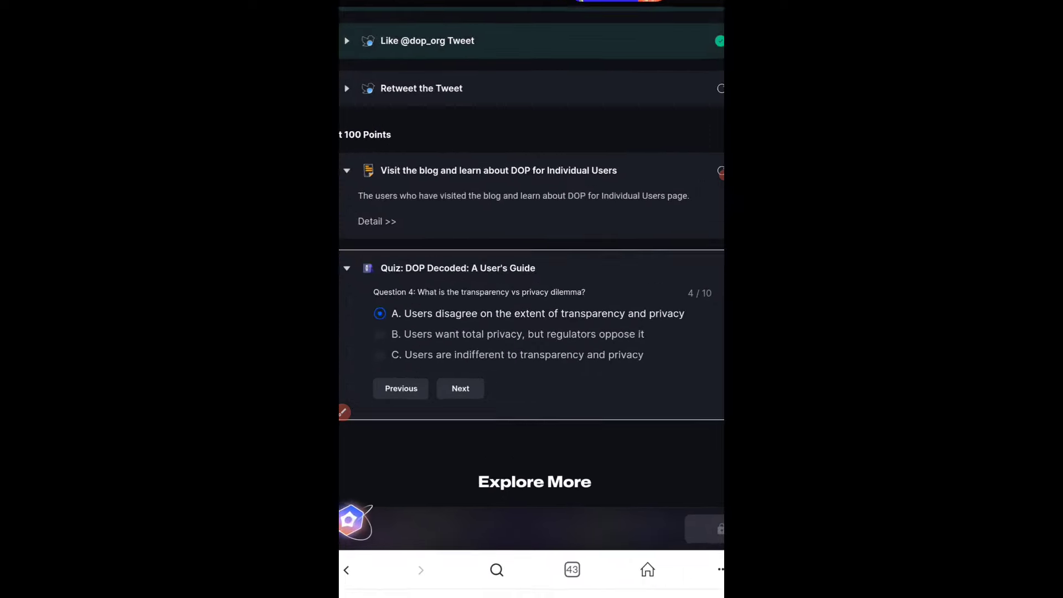
click(477, 384)
click(399, 338)
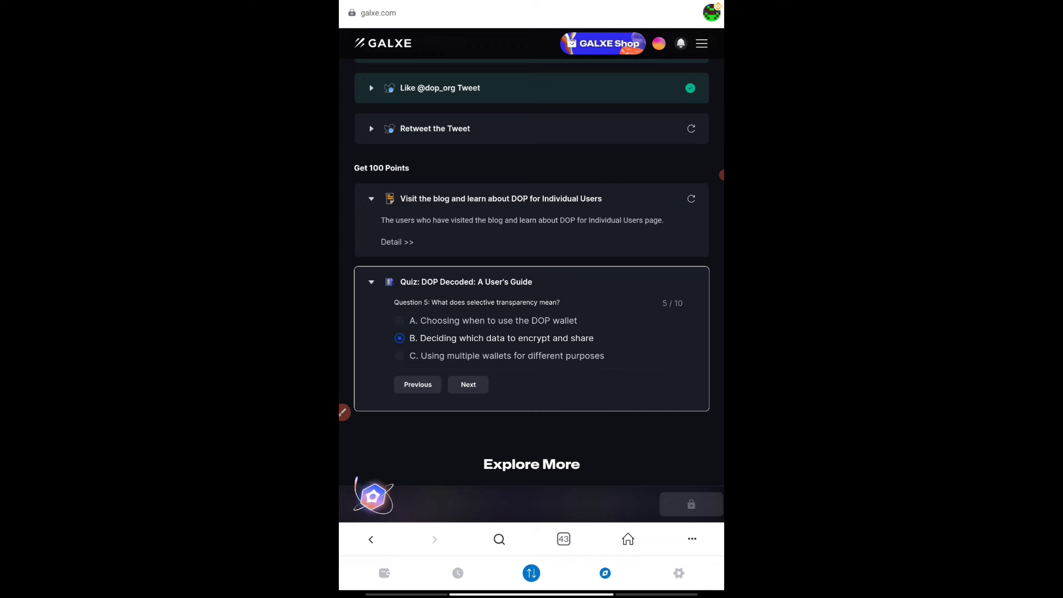
click(468, 384)
- Answer questions 6–9: full data ownership, choose what to display, Ethereum, 17th December 2023
click(400, 356)
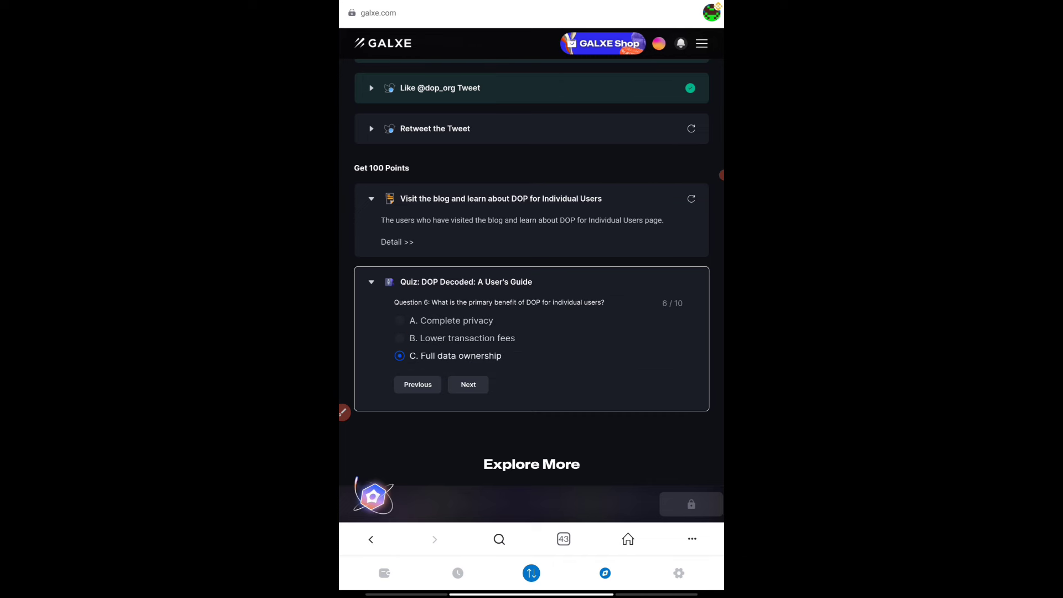
click(469, 384)
click(399, 338)
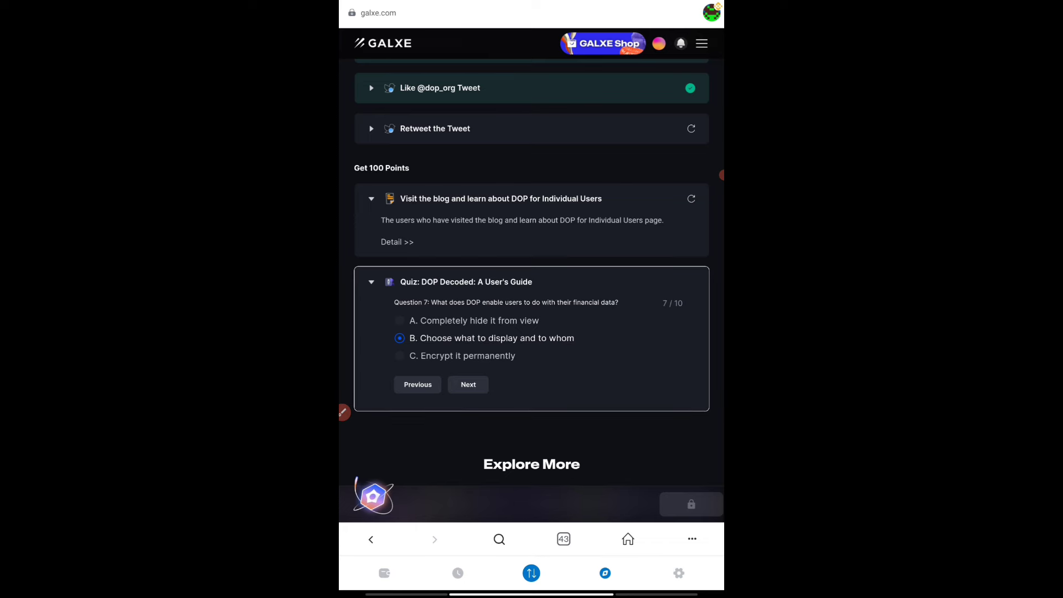
click(469, 385)
click(400, 320)
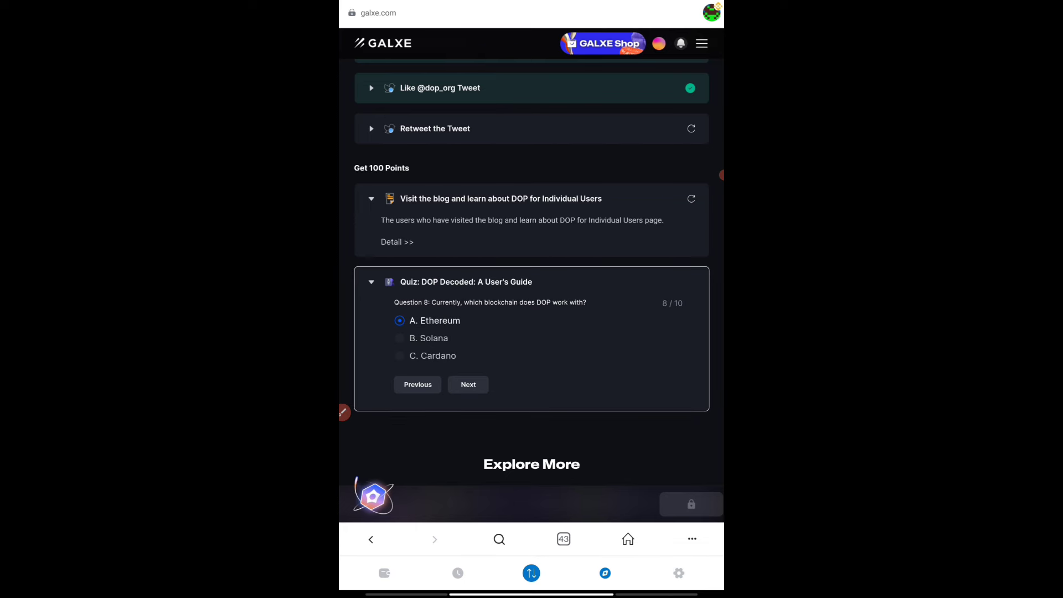
click(468, 383)
click(400, 320)
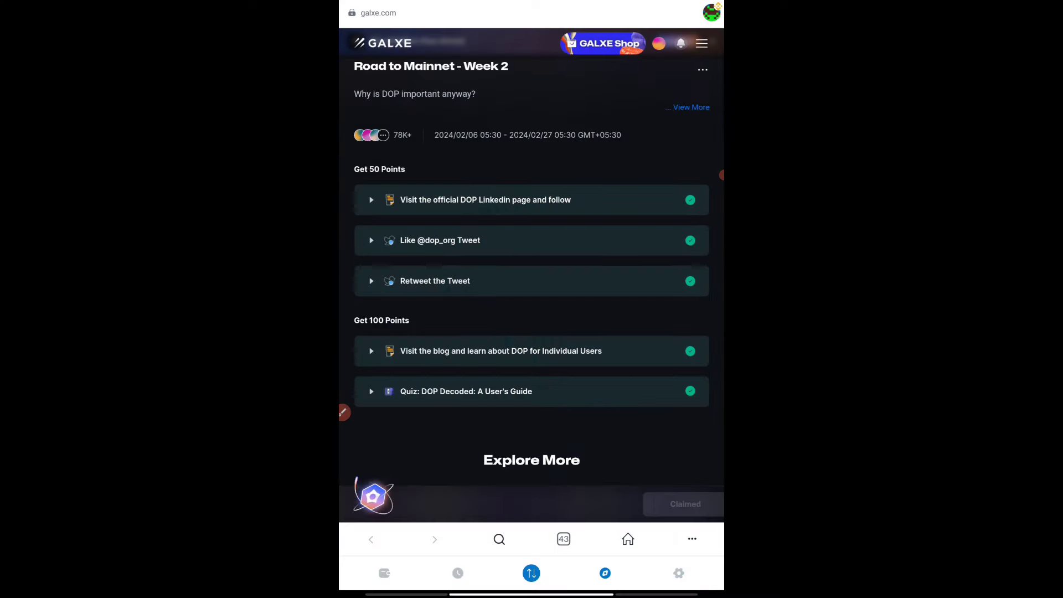
scroll(532, 275, down, 5)
scroll(532, 274, up, 8)
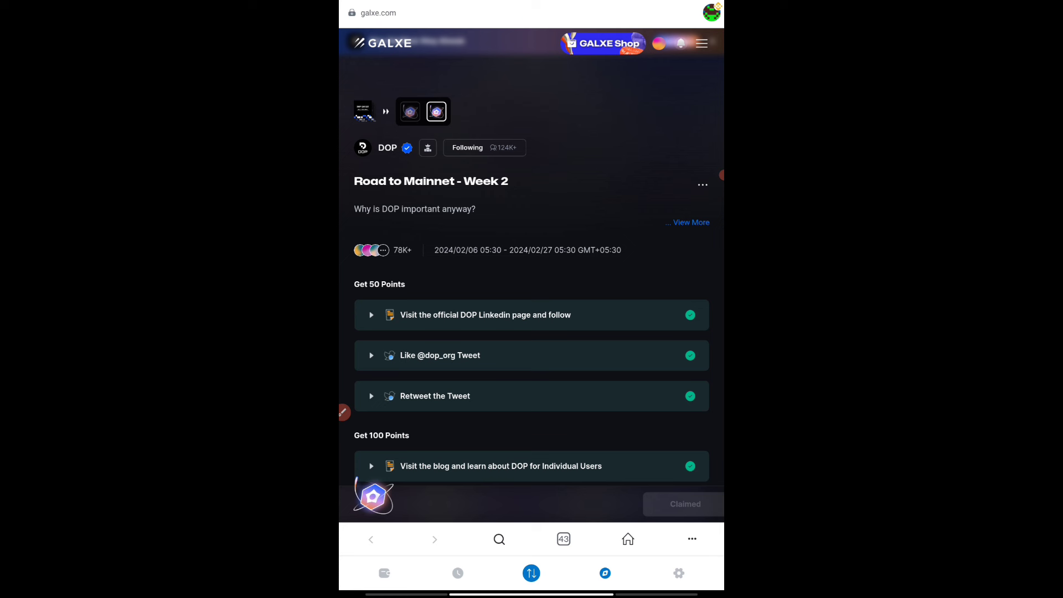
- Page over to the home screen with the wallet apps and launch OKX
key(super)
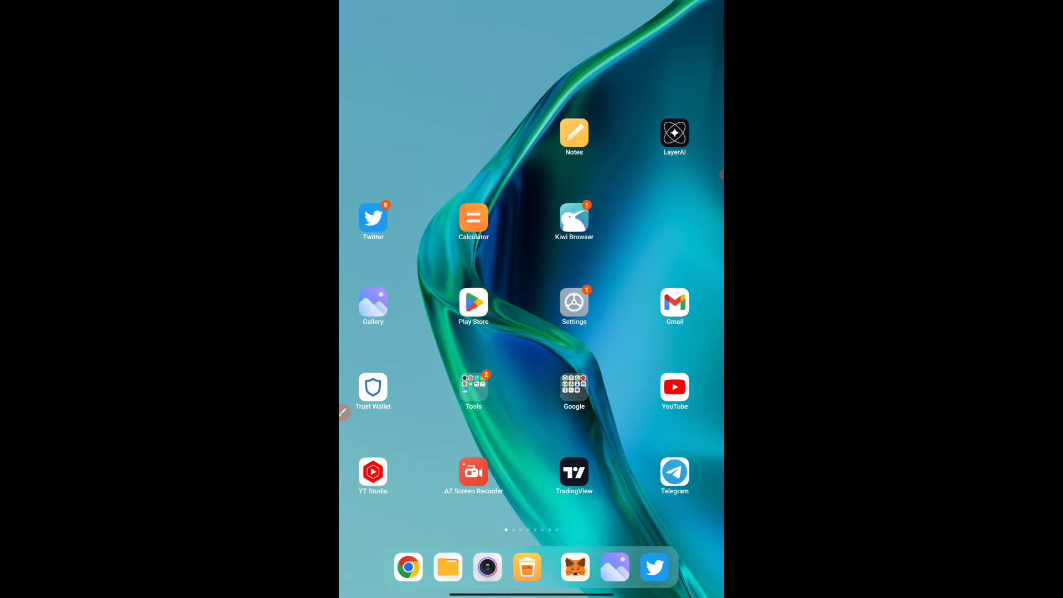
drag(649, 349, 416, 349)
drag(649, 349, 415, 349)
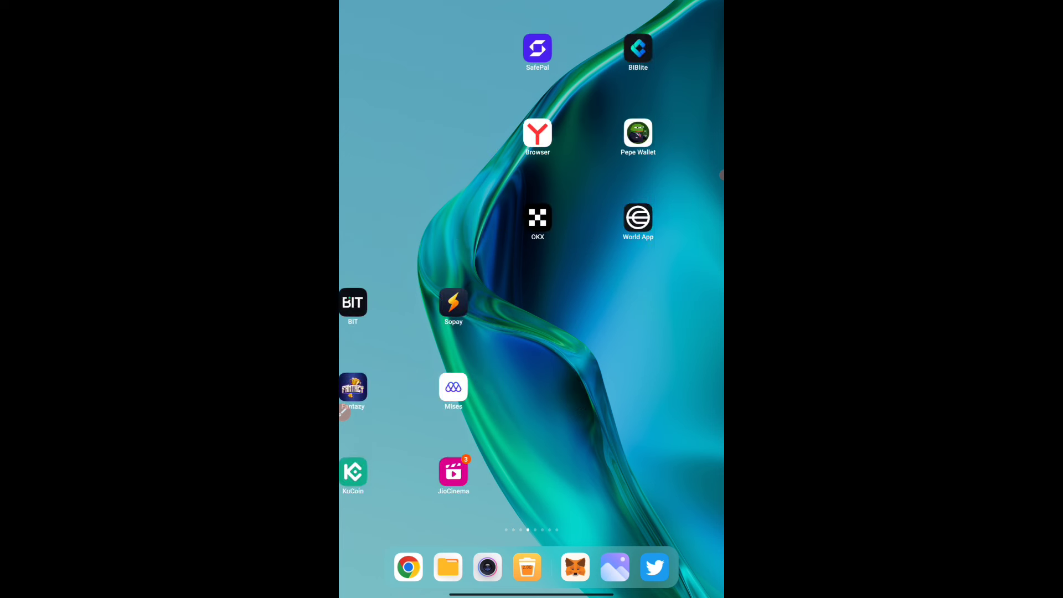
click(381, 217)
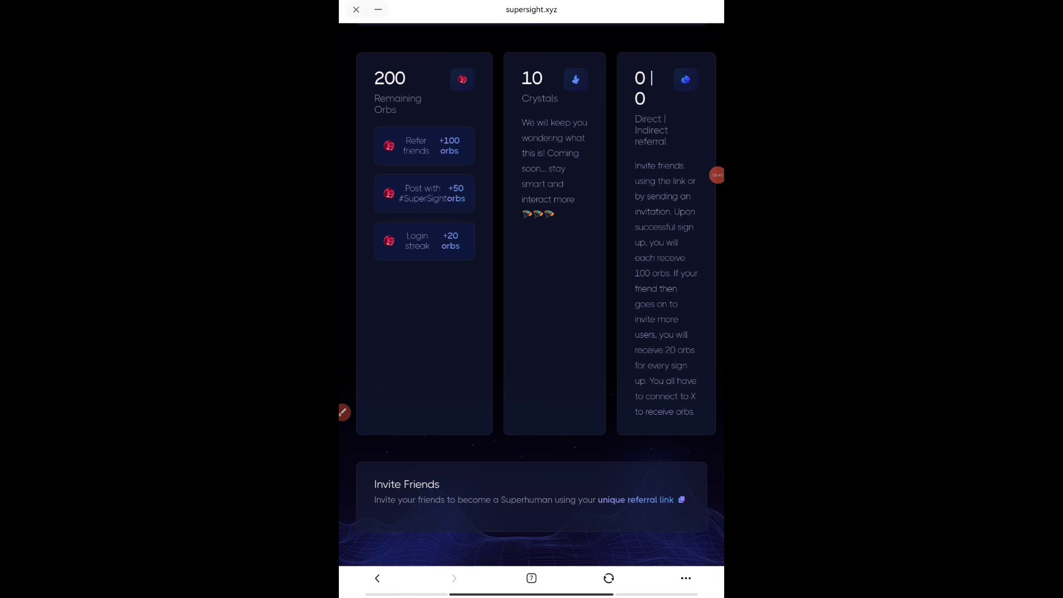
- Zoom in and out on the SuperSight Crystals card, then close the tab
click(343, 412)
drag(428, 359, 363, 366)
drag(388, 403, 408, 426)
drag(376, 71, 360, 110)
drag(573, 132, 519, 84)
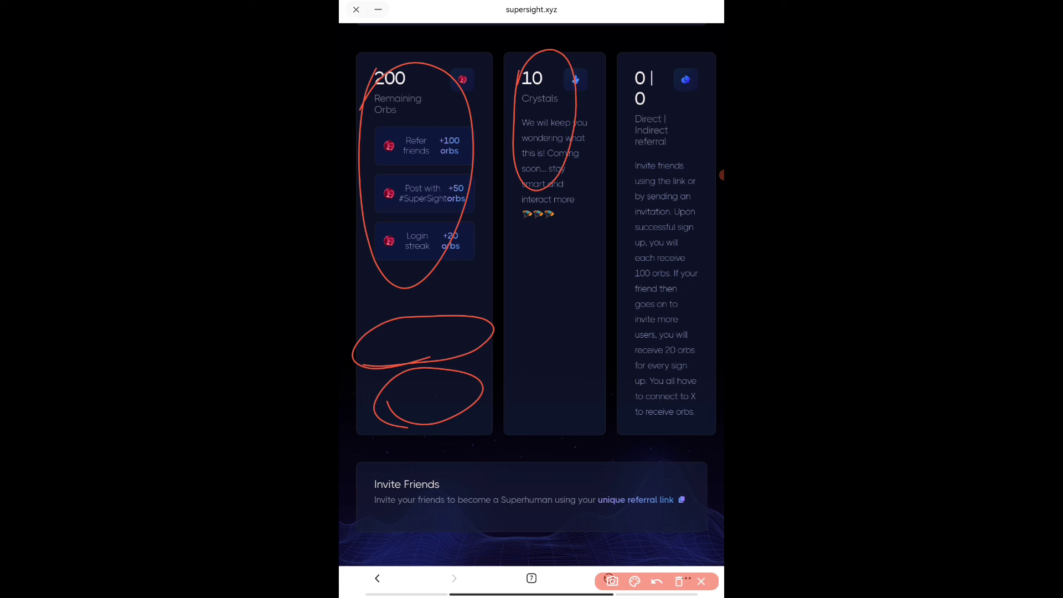
click(701, 581)
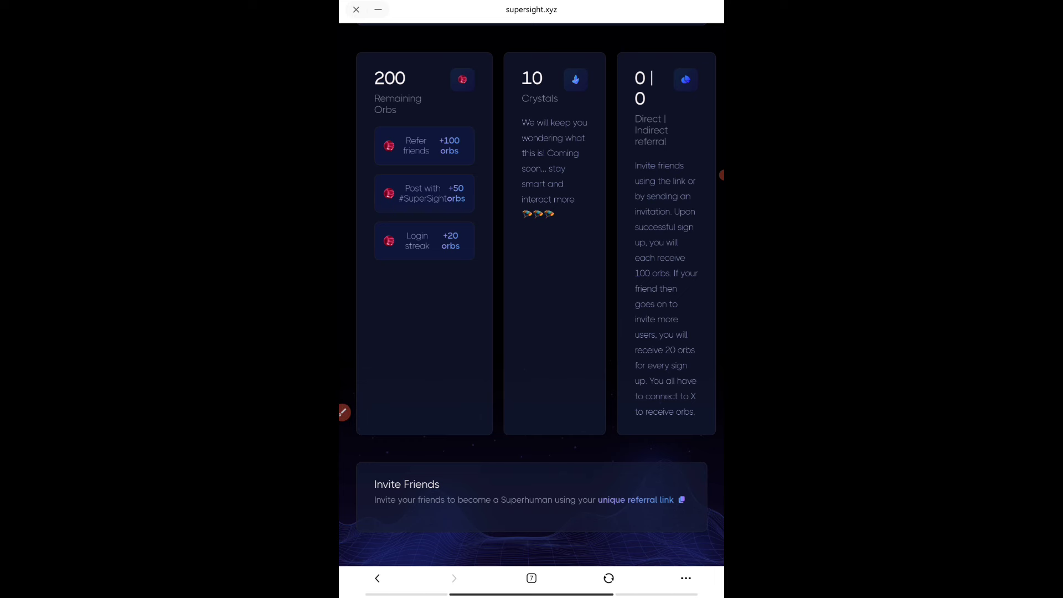
scroll(552, 208, up, 3)
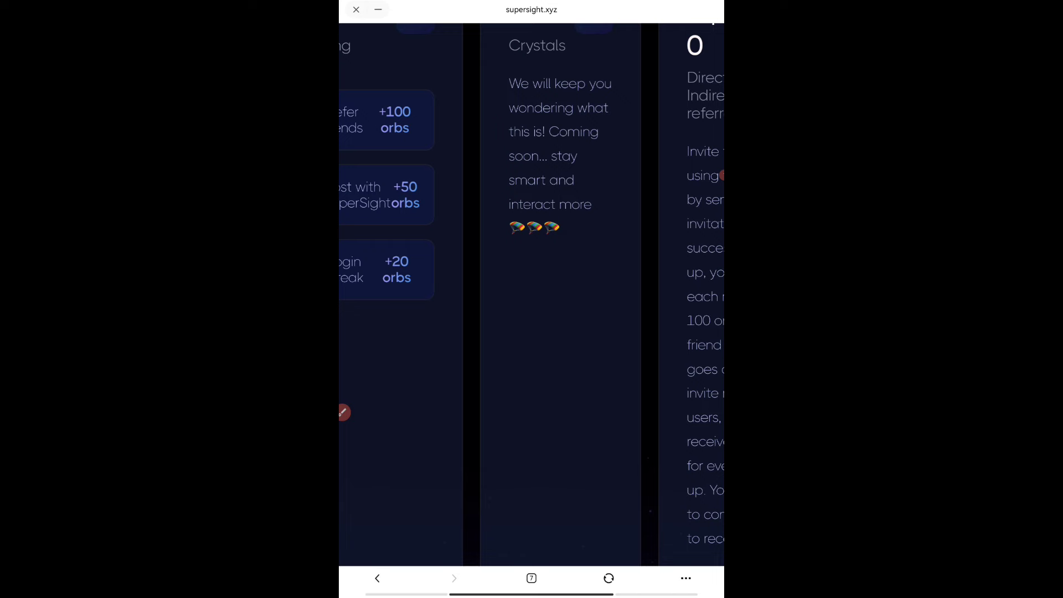
scroll(532, 291, down, 3)
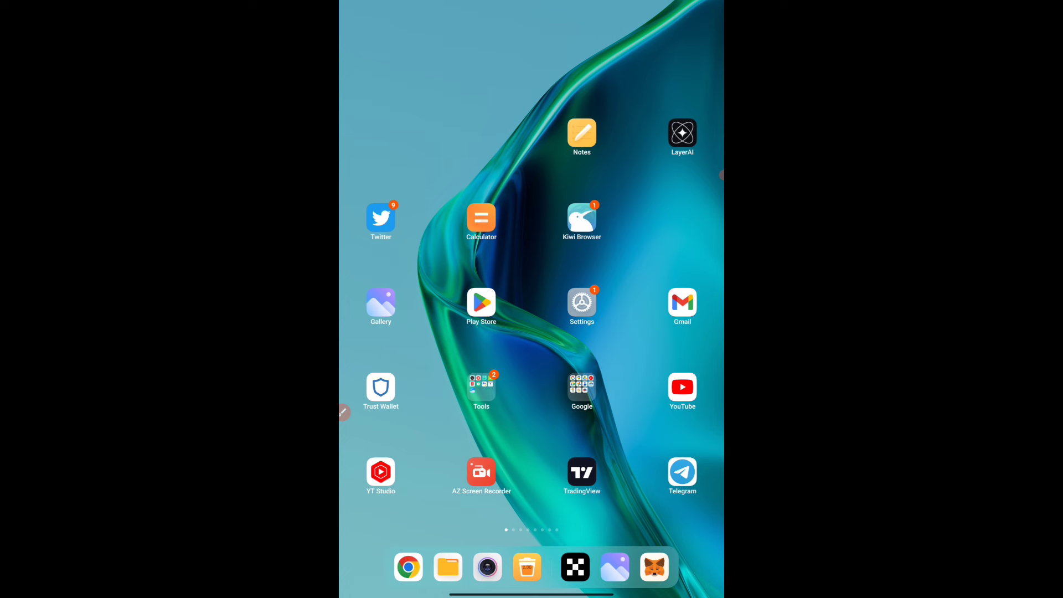
click(723, 176)
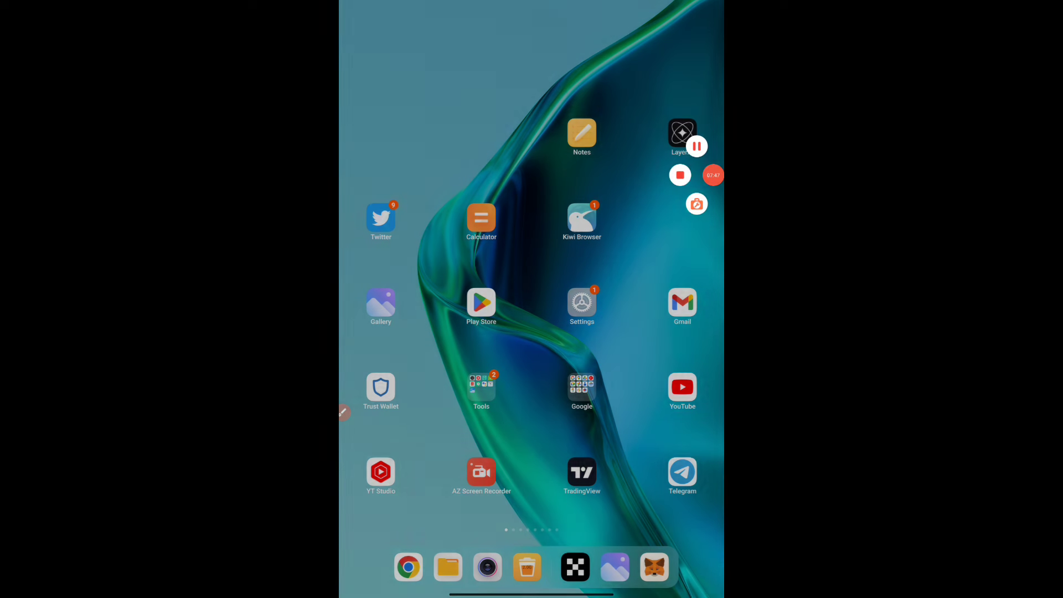